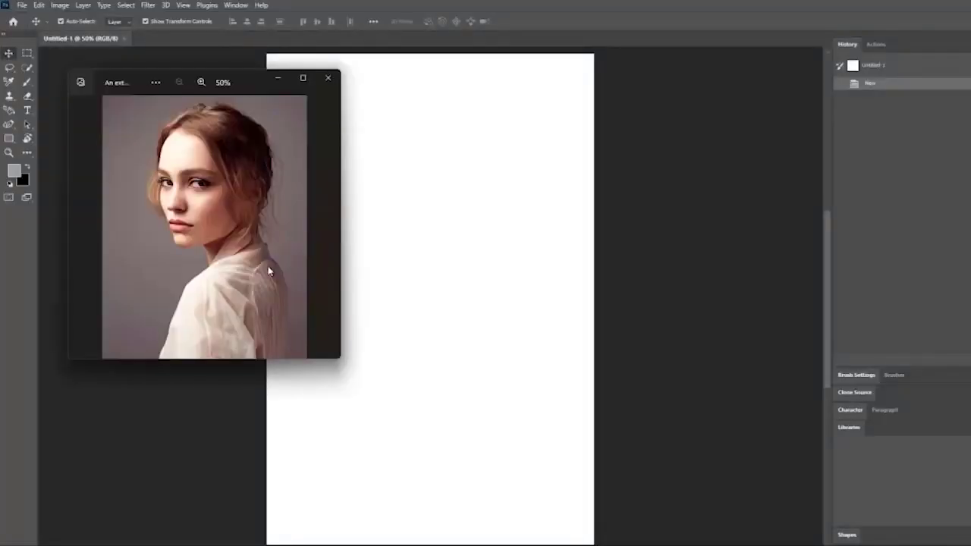
# - Place the woman's portrait photo in the blank document and enlarge it to span the full page width
pyautogui.moveTo(249, 210); pyautogui.dragTo(396, 251)
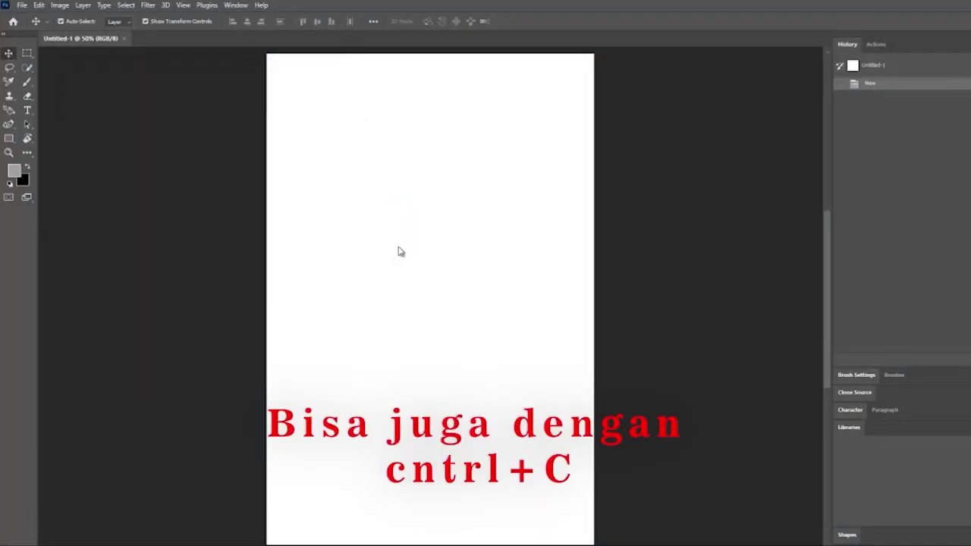
pyautogui.hotkey('ctrl', 'v')
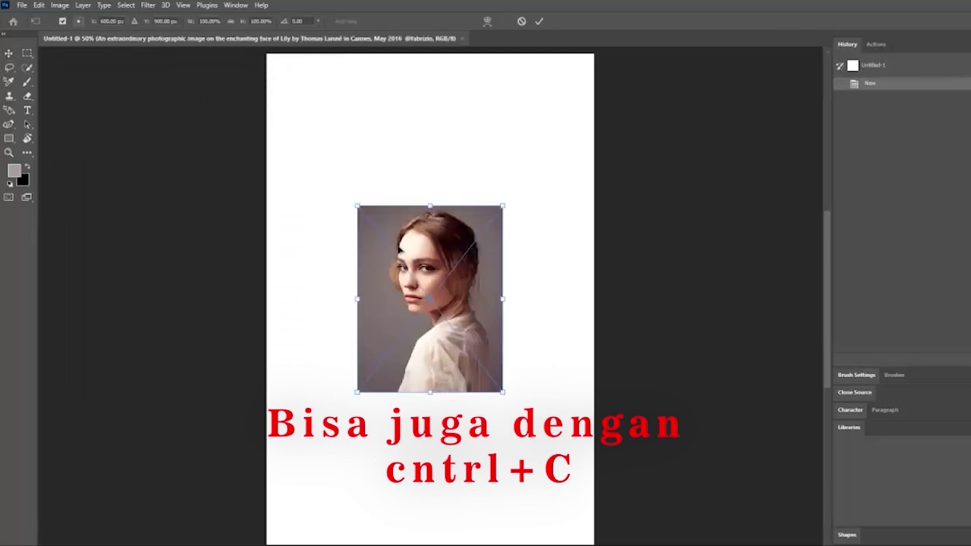
pyautogui.moveTo(355, 205); pyautogui.dragTo(267, 99)
pyautogui.click(538, 21)
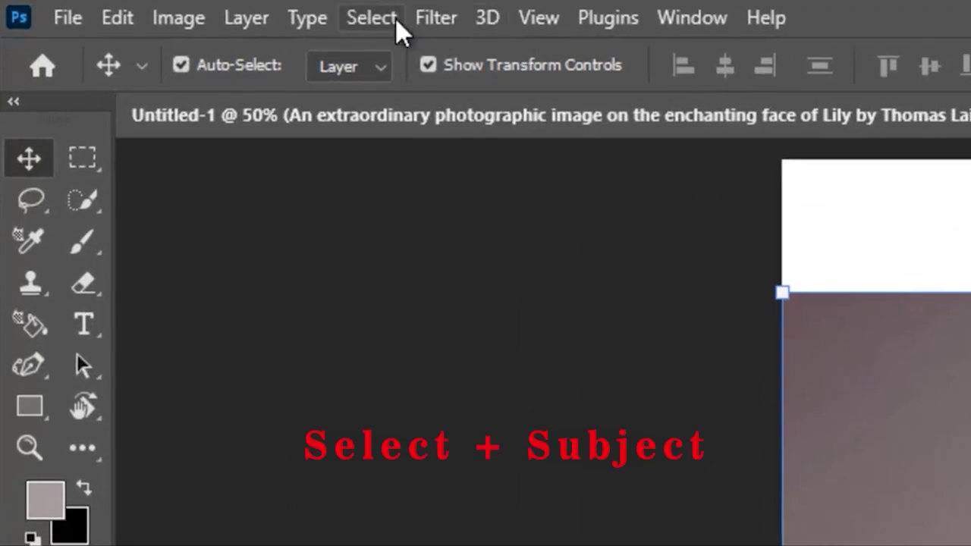
# - Isolate the woman on her own layer using Select Subject and delete the original portrait layer with its background
pyautogui.click(395, 18)
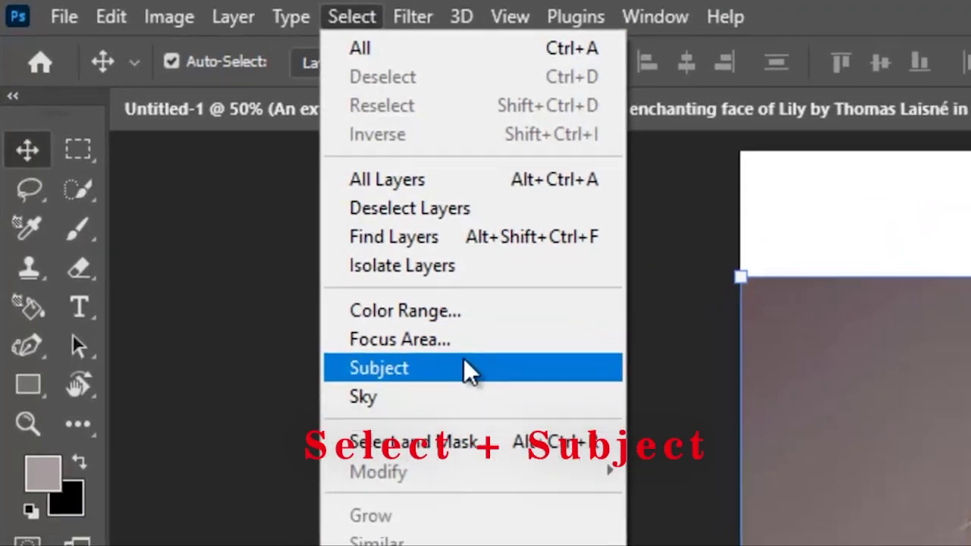
pyautogui.click(463, 365)
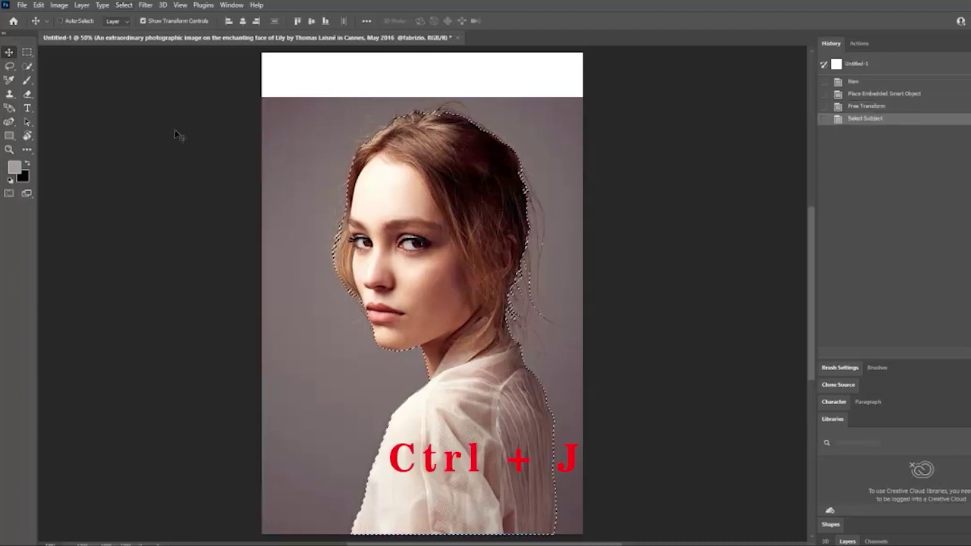
pyautogui.hotkey('ctrl', 'j')
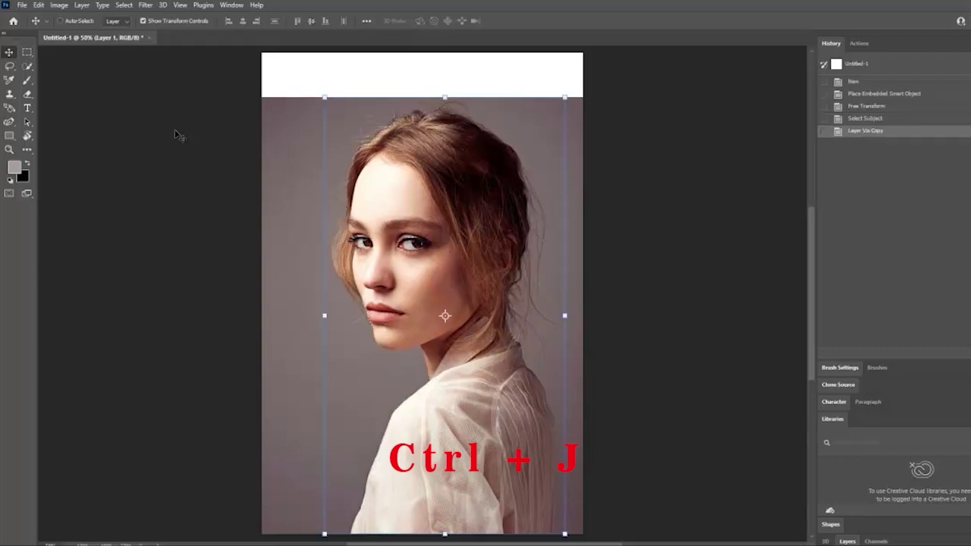
pyautogui.click(278, 189)
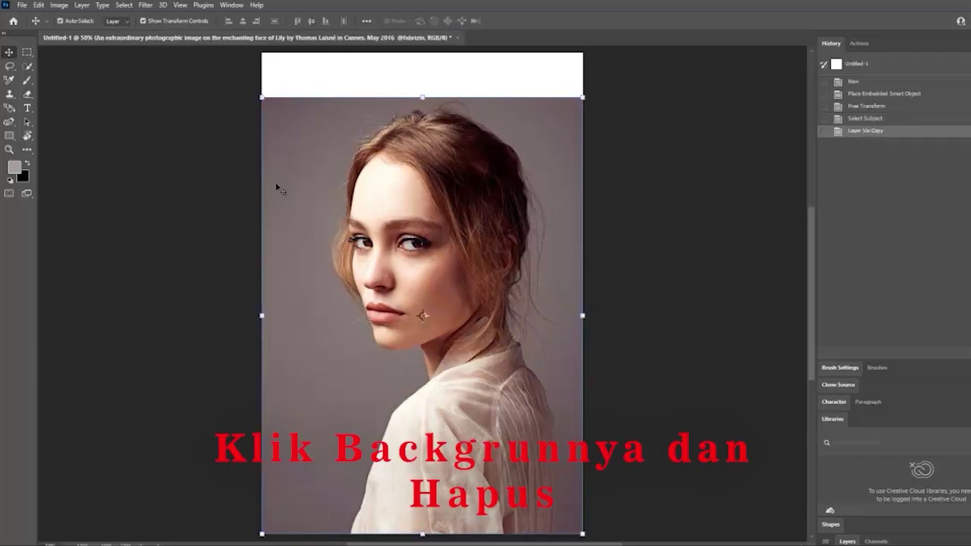
pyautogui.press('Delete')
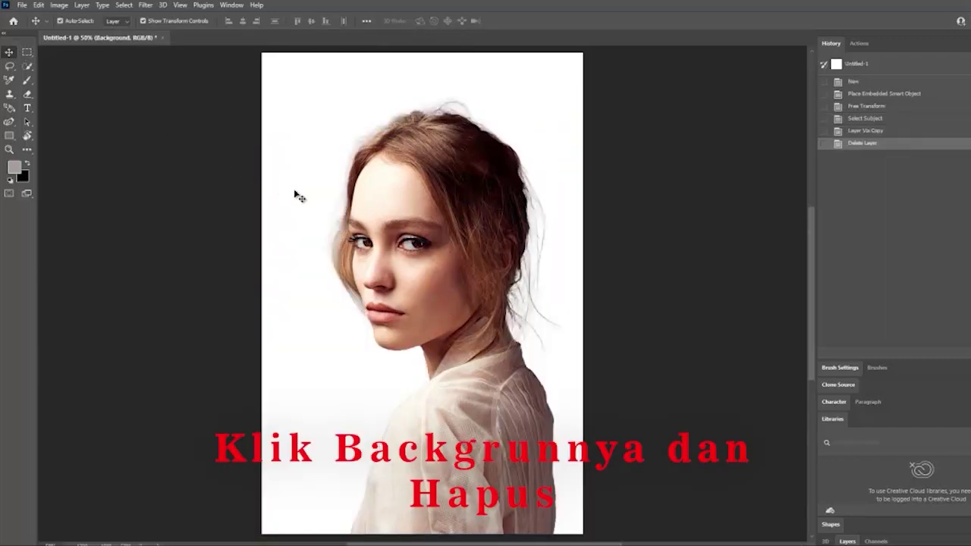
# - Darken the cut-out woman into a silhouette using Levels with the white output level at 21
pyautogui.hotkey('ctrl', 'l')
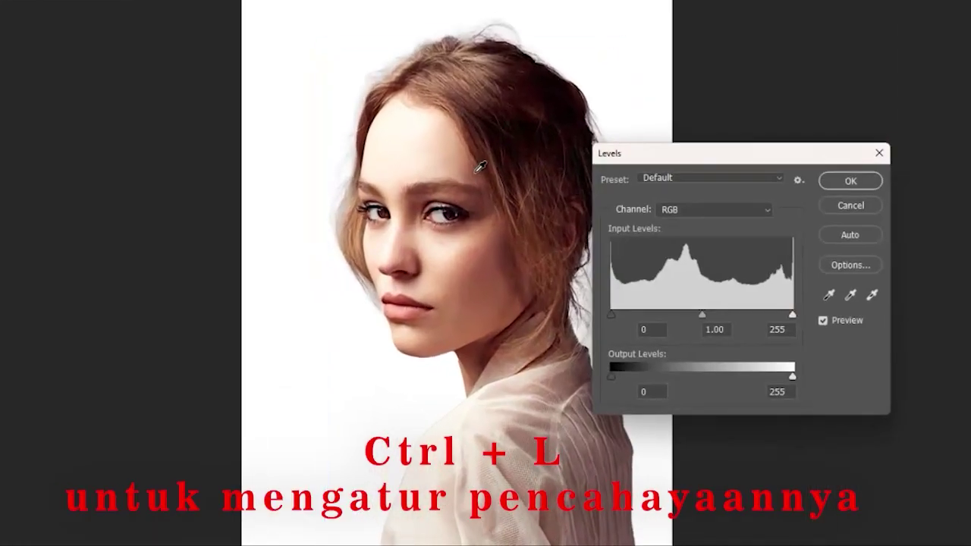
pyautogui.moveTo(806, 378); pyautogui.dragTo(637, 395)
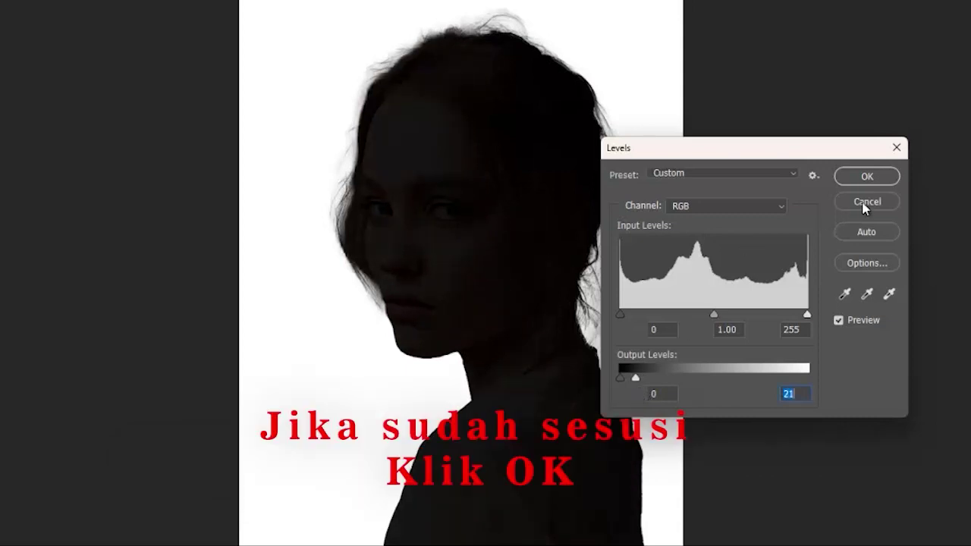
pyautogui.click(874, 182)
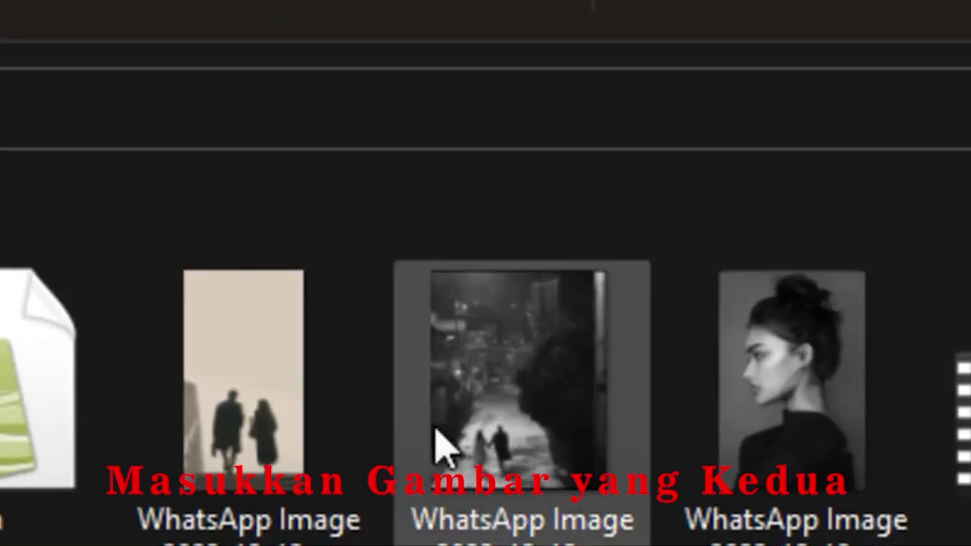
# - Open the black-and-white photo of the couple on the night street in the image viewer and bring it over Photoshop
pyautogui.click(486, 399)
pyautogui.doubleClick(486, 400)
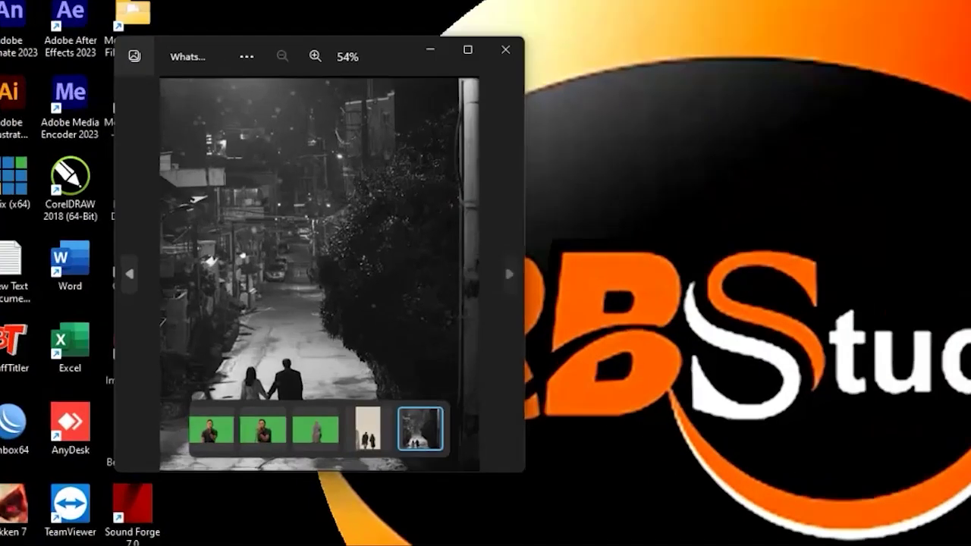
pyautogui.click(690, 503)
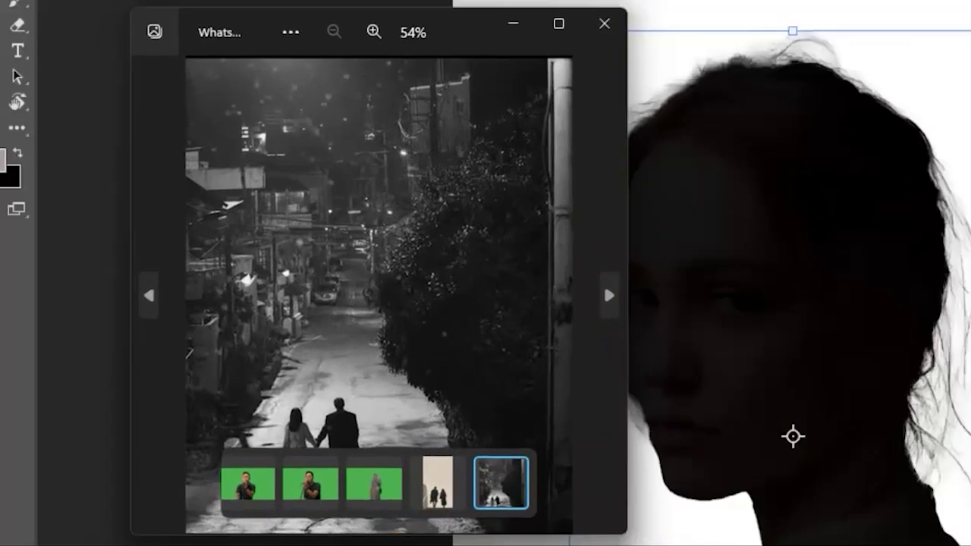
# - Place the street photo over the silhouette, scale it to about 42% width, and align it with the page's lower edge
pyautogui.moveTo(387, 265); pyautogui.dragTo(410, 330)
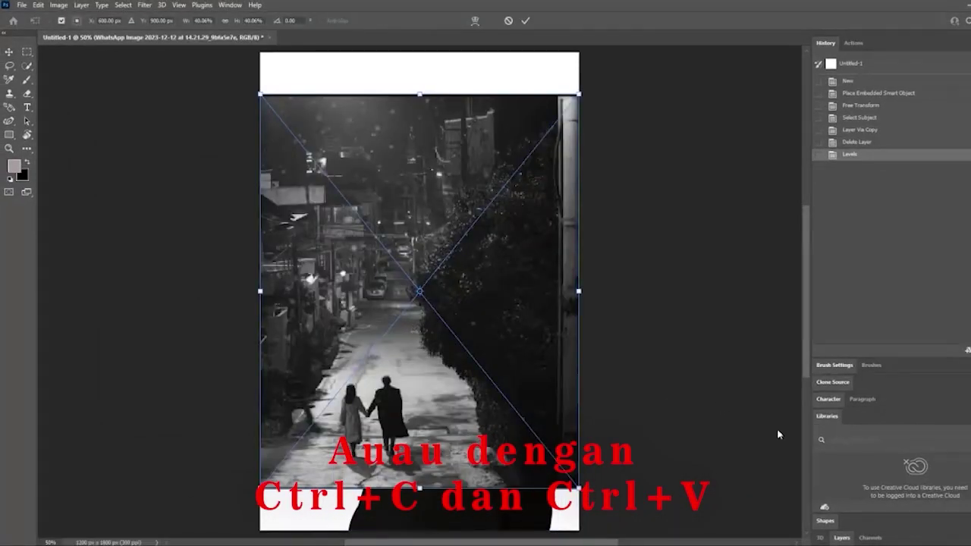
pyautogui.click(849, 538)
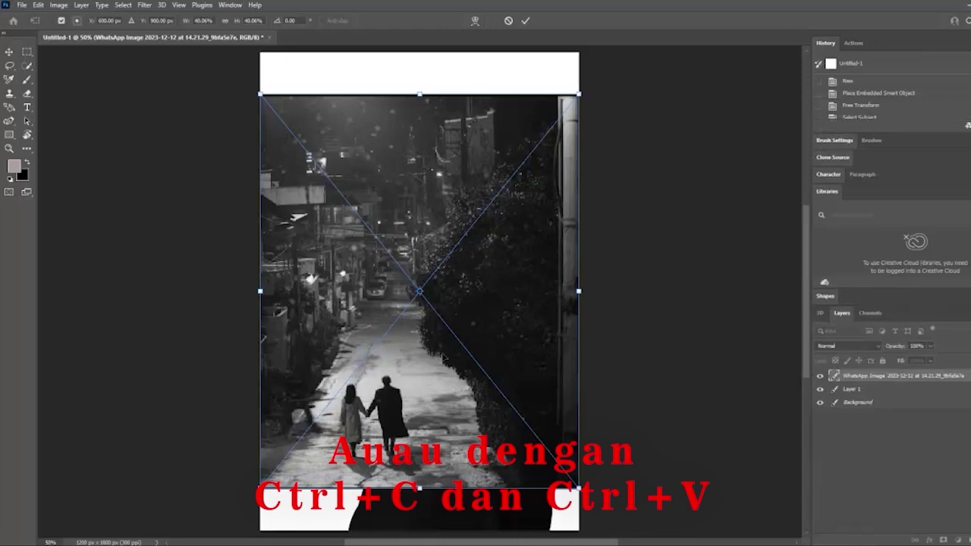
pyautogui.moveTo(373, 170); pyautogui.dragTo(380, 211)
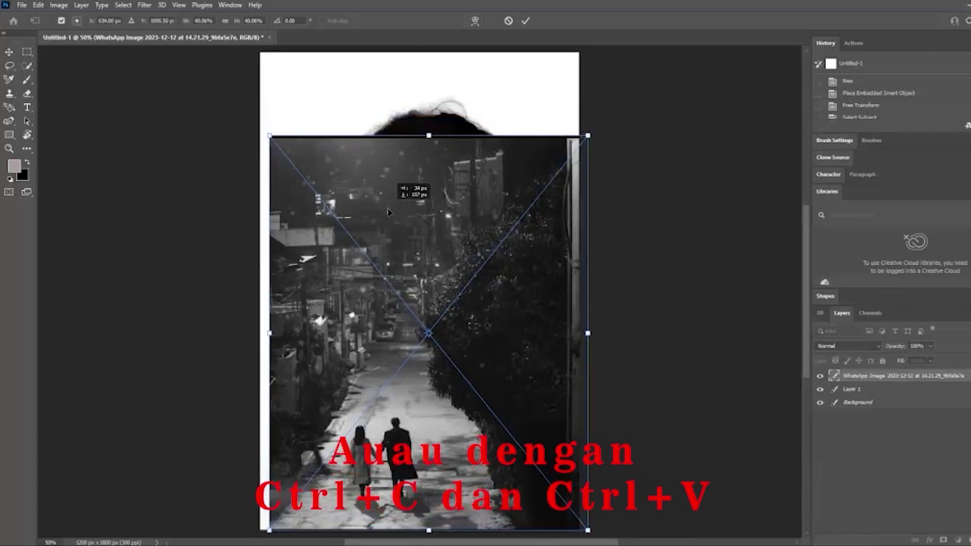
pyautogui.moveTo(268, 137); pyautogui.dragTo(250, 101)
pyautogui.moveTo(419, 229); pyautogui.dragTo(430, 221)
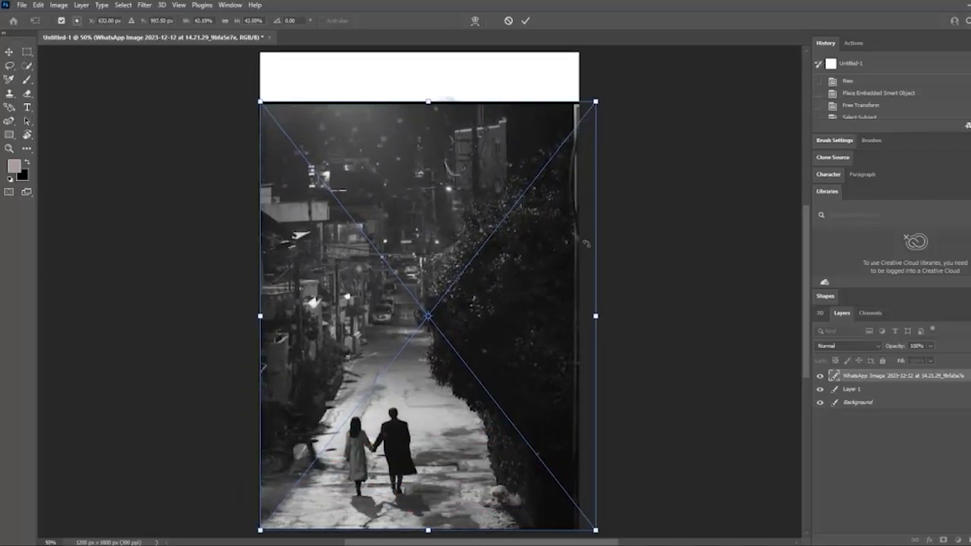
pyautogui.click(525, 20)
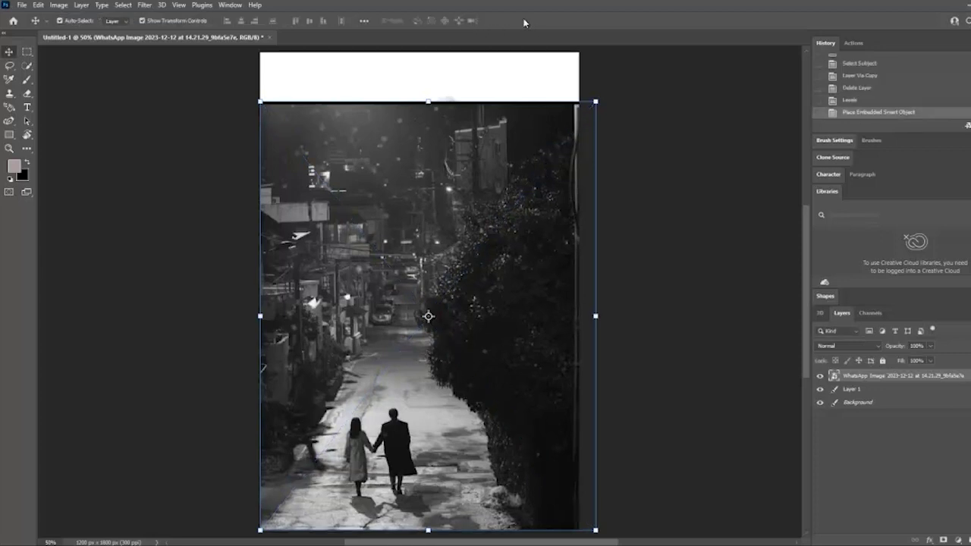
# - Rasterize the street photo layer and erase the areas around the silhouette with a large soft Eraser
pyautogui.click(594, 72)
pyautogui.click(389, 221)
pyautogui.moveTo(28, 93); pyautogui.dragTo(68, 97)
pyautogui.click(374, 211)
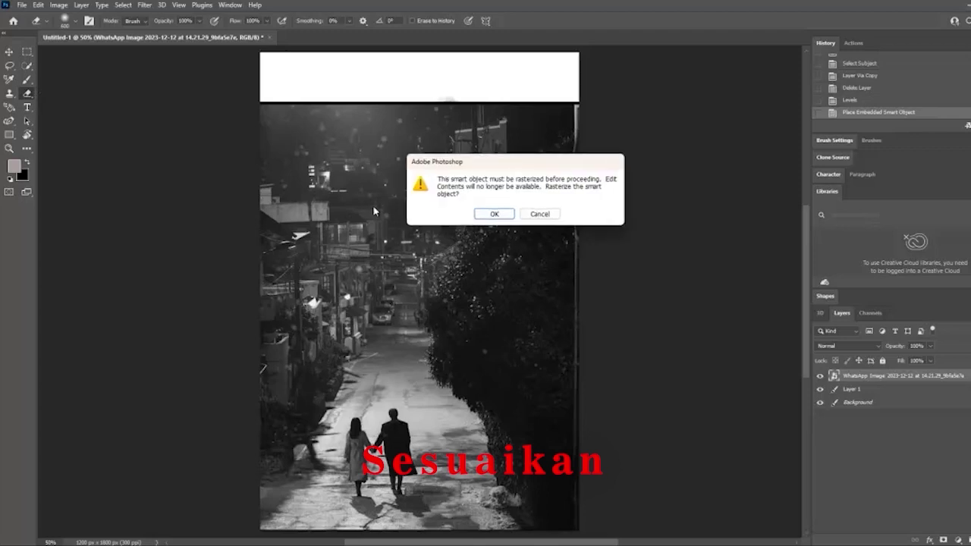
pyautogui.click(485, 215)
pyautogui.moveTo(295, 150)
pyautogui.mouseDown()
pyautogui.moveTo(399, 82)
pyautogui.moveTo(526, 100)
pyautogui.moveTo(576, 133)
pyautogui.moveTo(613, 299)
pyautogui.moveTo(627, 483)
pyautogui.moveTo(571, 144)
pyautogui.mouseUp()
pyautogui.moveTo(241, 138)
pyautogui.mouseDown()
pyautogui.moveTo(242, 211)
pyautogui.moveTo(273, 306)
pyautogui.moveTo(267, 481)
pyautogui.moveTo(281, 519)
pyautogui.moveTo(257, 432)
pyautogui.moveTo(256, 174)
pyautogui.mouseUp()
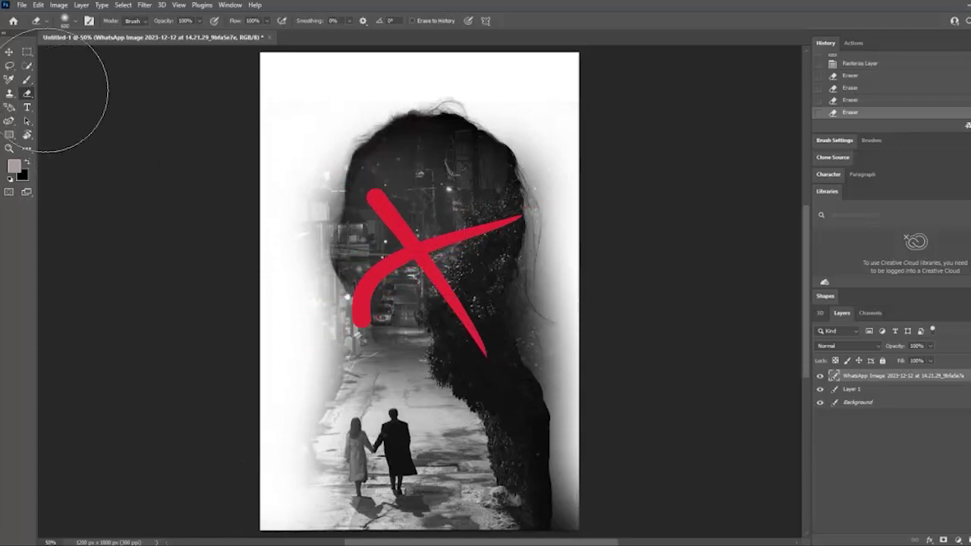
# - Hide the erased street layer and place a fresh copy of the street photo at the page's lower edge
pyautogui.click(823, 377)
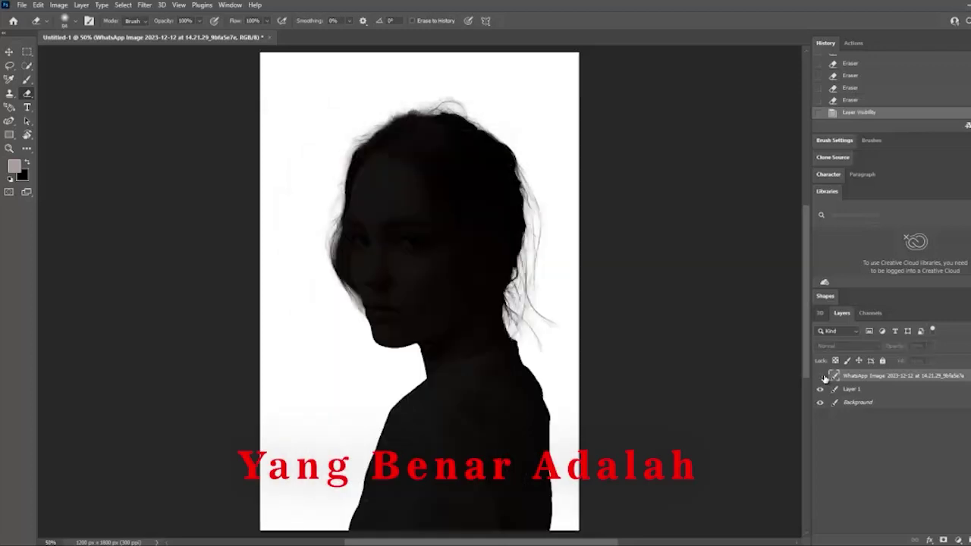
pyautogui.moveTo(652, 543)
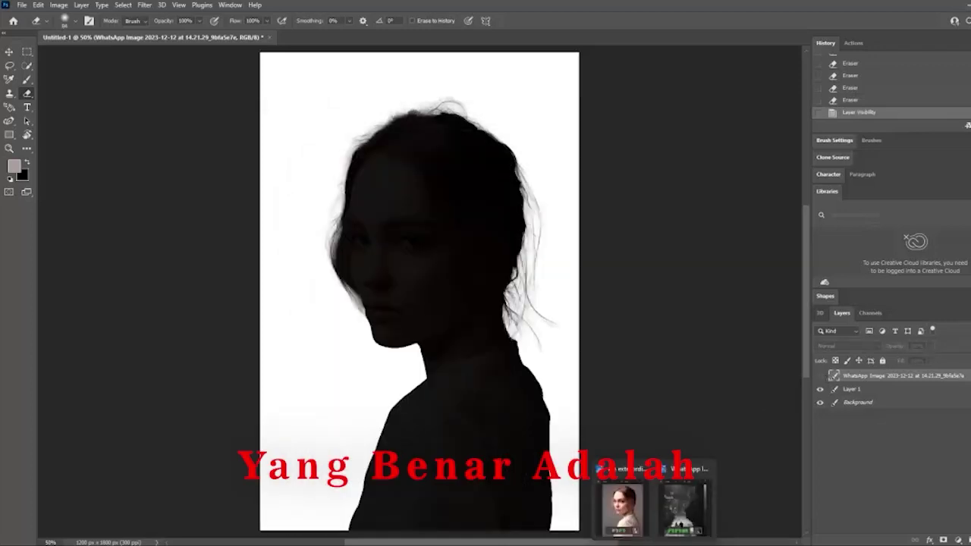
pyautogui.click(683, 506)
pyautogui.moveTo(219, 206); pyautogui.dragTo(414, 291)
pyautogui.moveTo(404, 225); pyautogui.dragTo(404, 267)
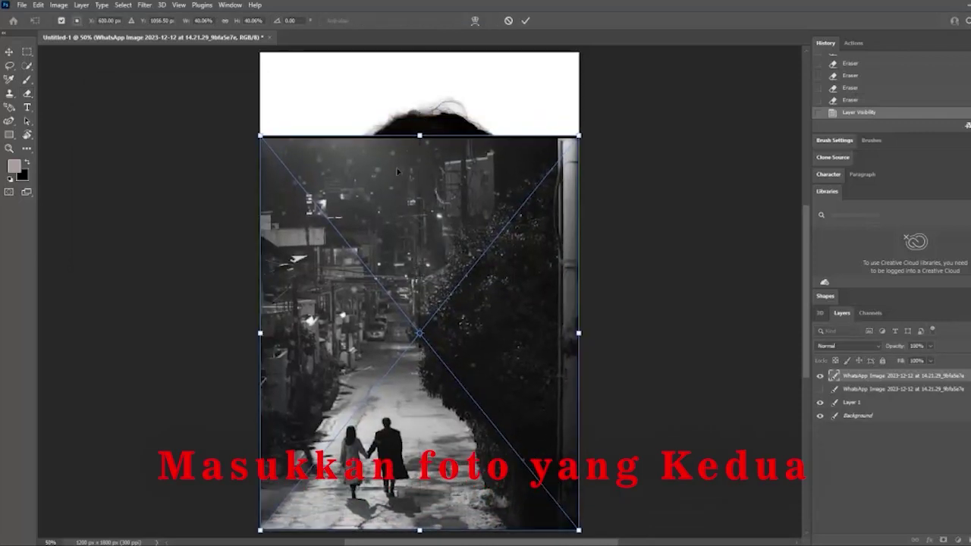
# - Scale the new street photo to about 42% width and 44% height and shift it over the silhouette
pyautogui.moveTo(260, 137); pyautogui.dragTo(247, 107)
pyautogui.moveTo(399, 216)
pyautogui.mouseDown()
pyautogui.moveTo(433, 207)
pyautogui.moveTo(403, 204)
pyautogui.mouseUp()
pyautogui.moveTo(377, 171); pyautogui.dragTo(362, 170)
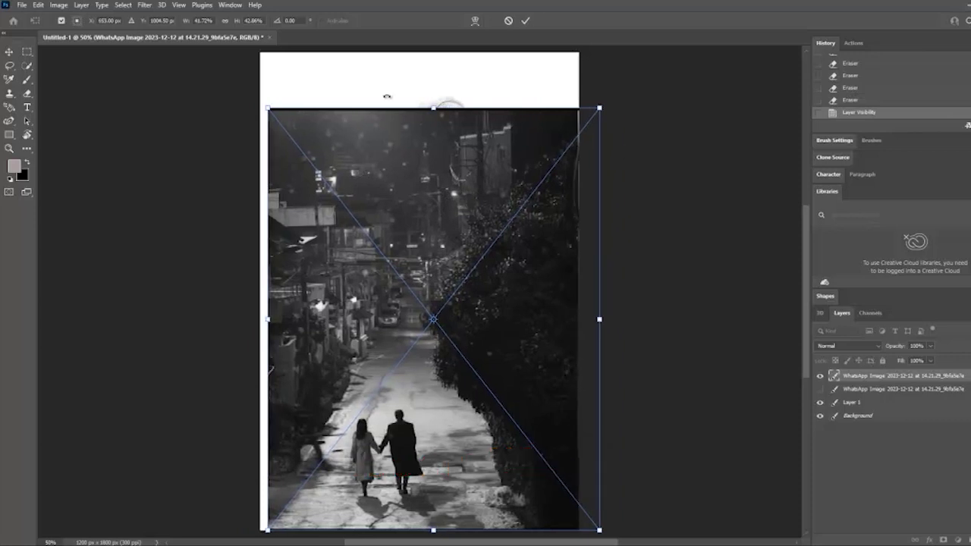
pyautogui.moveTo(268, 108); pyautogui.dragTo(266, 97)
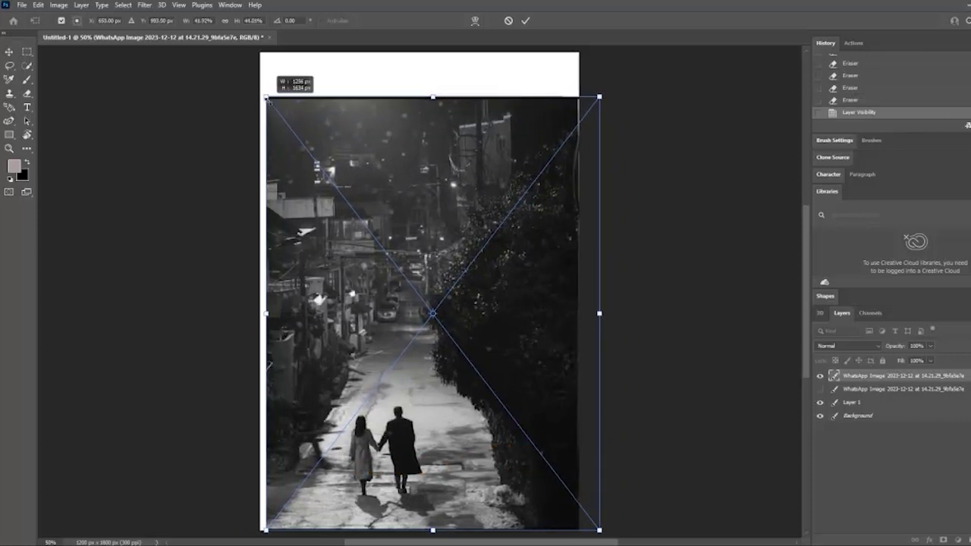
pyautogui.moveTo(383, 158); pyautogui.dragTo(404, 167)
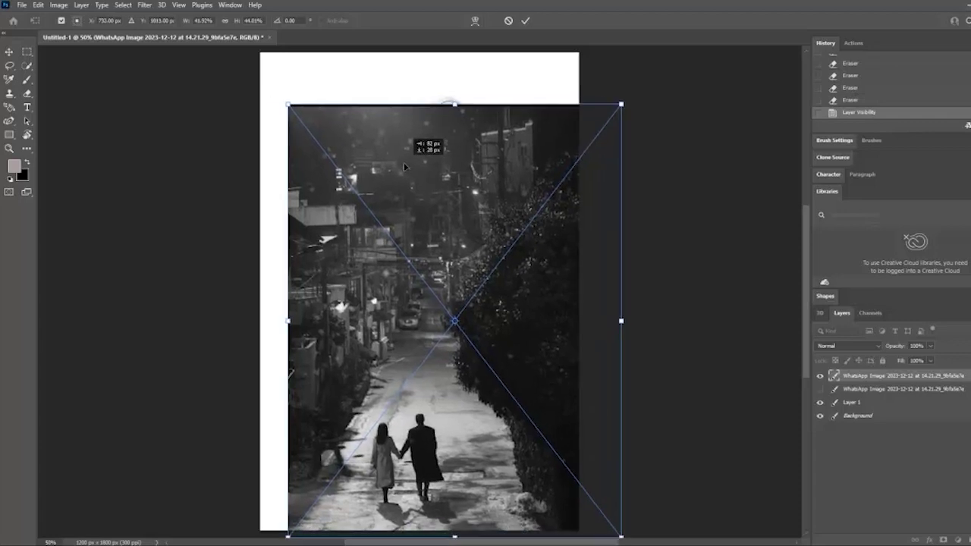
# - Fine-tune the street photo's position to about X 730 px, Y 983 px and commit the placement
pyautogui.hotkey('shift', 'Down')
pyautogui.hotkey('shift', 'Down')
pyautogui.hotkey('shift', 'Right')
pyautogui.hotkey('shift', 'Right')
pyautogui.hotkey('shift', 'Right')
pyautogui.hotkey('shift', 'Right')
pyautogui.hotkey('shift', 'Right')
pyautogui.hotkey('shift', 'Right')
pyautogui.hotkey('shift', 'Right')
pyautogui.hotkey('shift', 'Right')
pyautogui.hotkey('shift', 'Right')
pyautogui.hotkey('shift', 'Right')
pyautogui.hotkey('shift', 'Right')
pyautogui.hotkey('shift', 'Right')
pyautogui.hotkey('shift', 'Right')
pyautogui.hotkey('shift', 'Right')
pyautogui.hotkey('shift', 'Right')
pyautogui.hotkey('shift', 'Right')
pyautogui.hotkey('shift', 'Right')
pyautogui.hotkey('shift', 'Right')
pyautogui.hotkey('shift', 'Right')
pyautogui.hotkey('shift', 'Right')
pyautogui.hotkey('shift', 'Left')
pyautogui.hotkey('shift', 'Left')
pyautogui.hotkey('shift', 'Left')
pyautogui.hotkey('shift', 'Left')
pyautogui.hotkey('shift', 'Left')
pyautogui.hotkey('shift', 'Left')
pyautogui.hotkey('shift', 'Left')
pyautogui.hotkey('shift', 'Left')
pyautogui.hotkey('shift', 'Left')
pyautogui.hotkey('shift', 'Left')
pyautogui.hotkey('shift', 'Left')
pyautogui.hotkey('shift', 'Left')
pyautogui.hotkey('shift', 'Left')
pyautogui.hotkey('shift', 'Left')
pyautogui.hotkey('shift', 'Left')
pyautogui.hotkey('shift', 'Left')
pyautogui.hotkey('shift', 'Left')
pyautogui.hotkey('shift', 'Left')
pyautogui.hotkey('shift', 'Left')
pyautogui.hotkey('shift', 'Left')
pyautogui.hotkey('shift', 'Up')
pyautogui.hotkey('shift', 'Up')
pyautogui.hotkey('shift', 'Up')
pyautogui.hotkey('shift', 'Up')
pyautogui.hotkey('shift', 'Up')
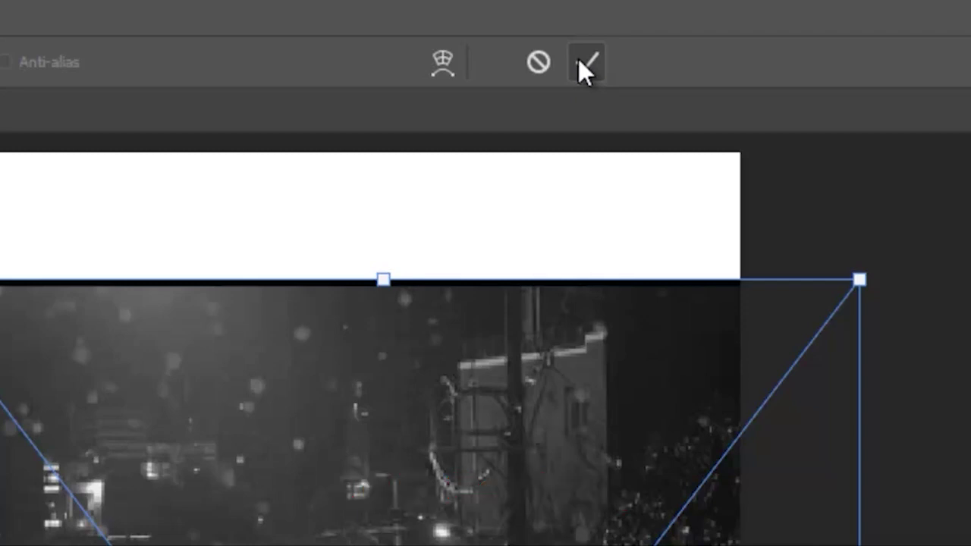
pyautogui.click(580, 61)
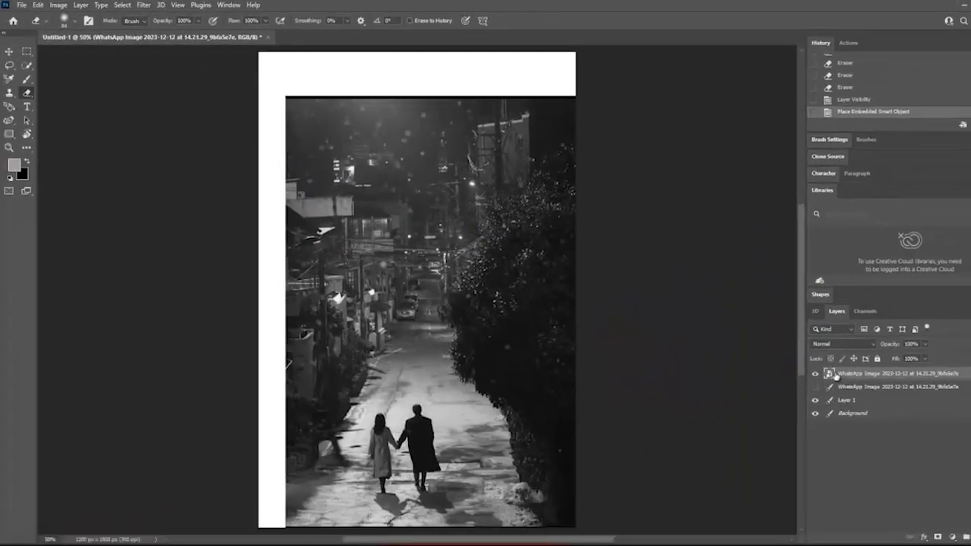
# - Set the street photo layer's blend mode to Lighten
pyautogui.click(867, 345)
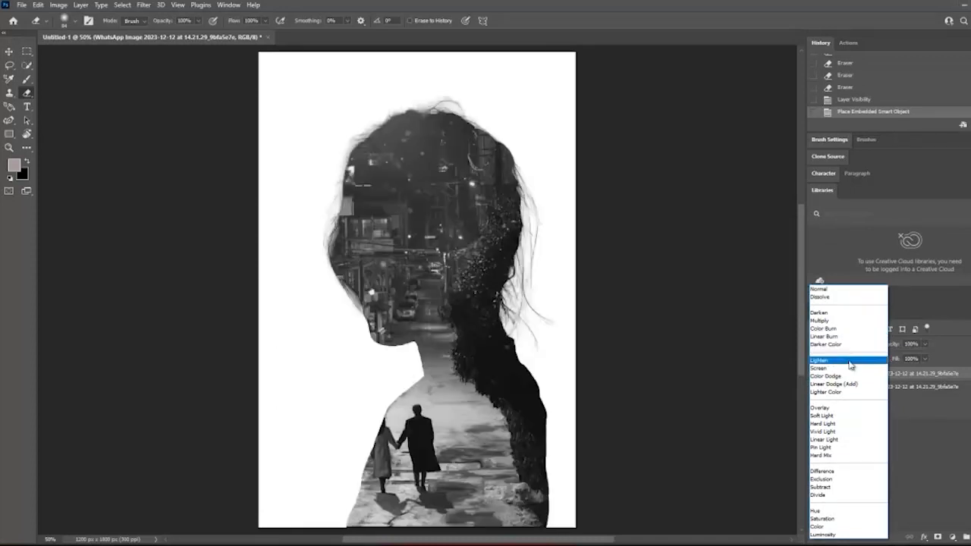
pyautogui.click(850, 361)
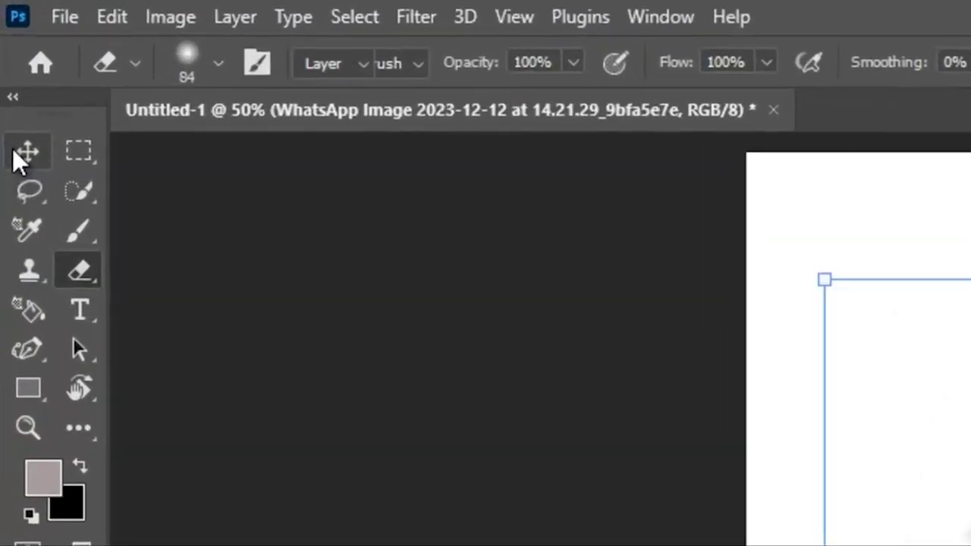
# - Move the blended street photo right and slightly down so the walking couple sits inside the silhouette's torso, and commit the transform
pyautogui.click(15, 154)
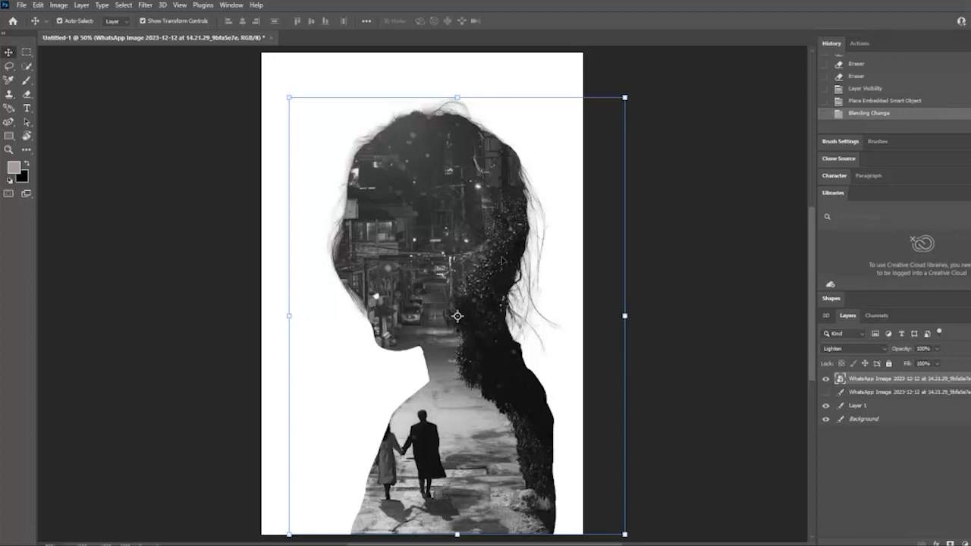
pyautogui.hotkey('ctrl', 't')
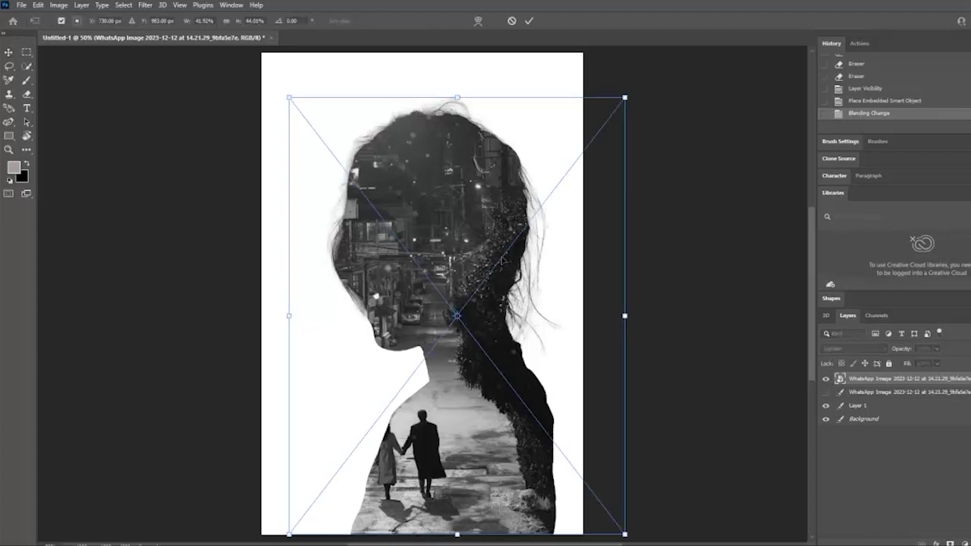
pyautogui.moveTo(474, 262)
pyautogui.mouseDown()
pyautogui.moveTo(495, 239)
pyautogui.moveTo(484, 259)
pyautogui.moveTo(495, 258)
pyautogui.moveTo(466, 268)
pyautogui.moveTo(489, 268)
pyautogui.mouseUp()
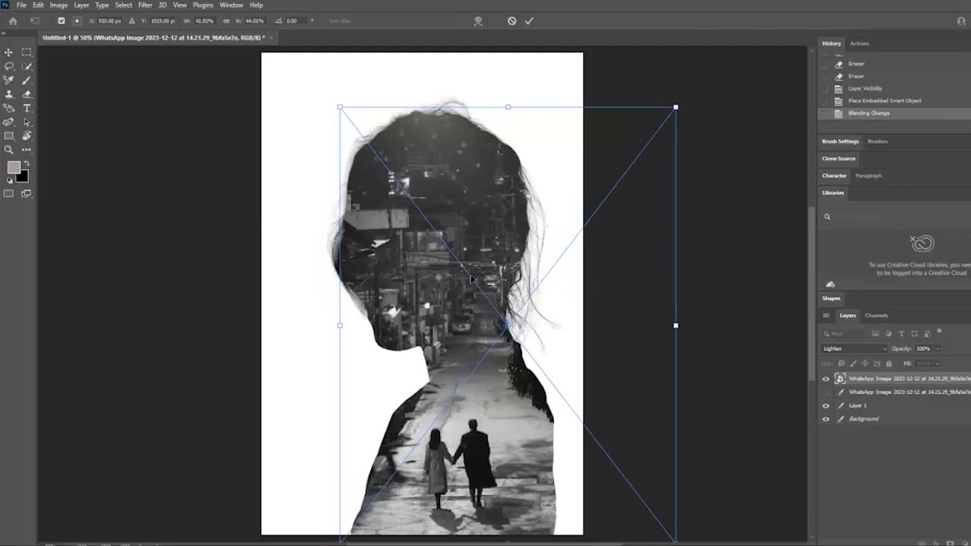
pyautogui.moveTo(449, 292); pyautogui.dragTo(449, 295)
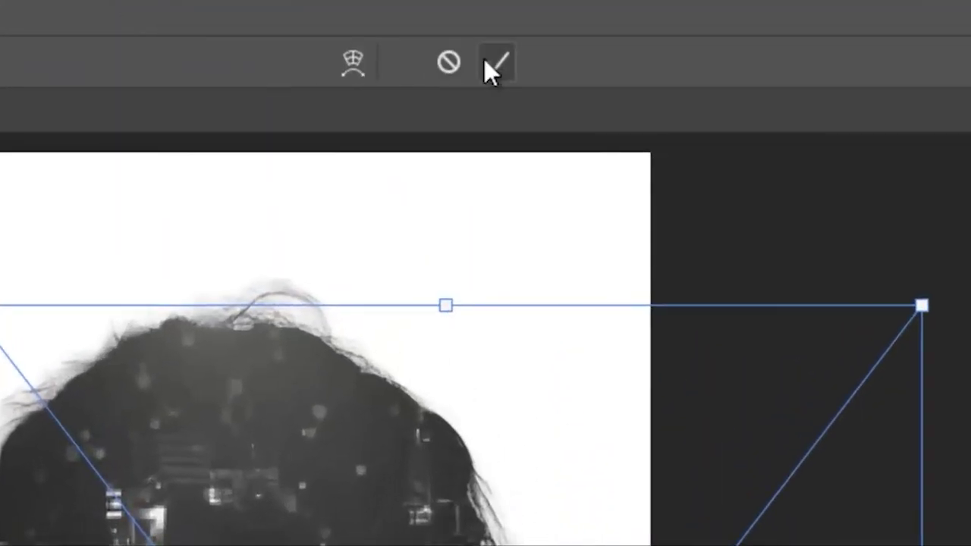
pyautogui.click(491, 64)
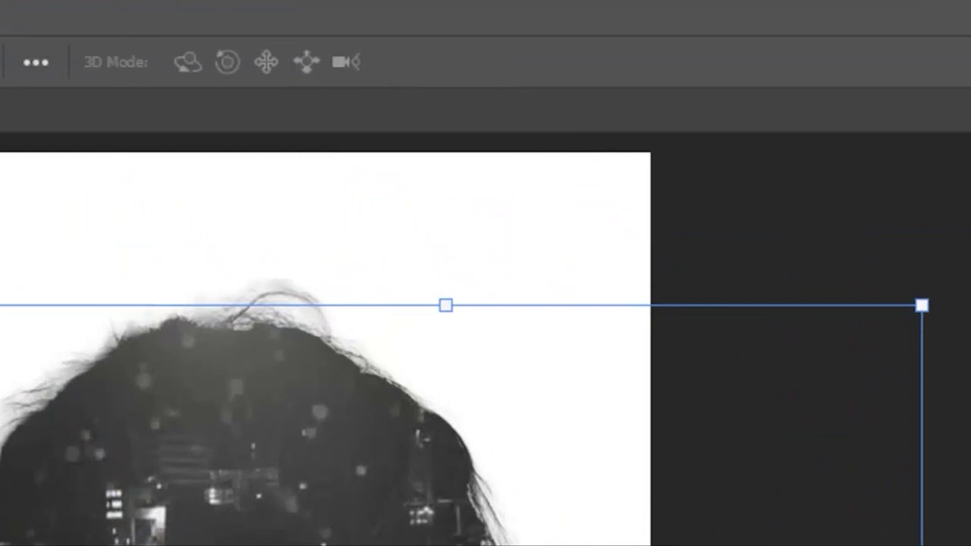